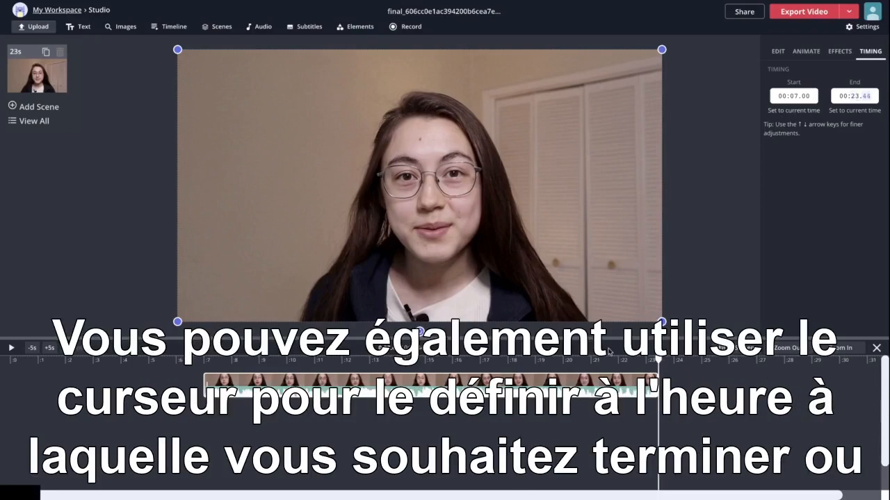
# Trim the clip's end to the playhead position at 00:21.02.
pyautogui.moveTo(608, 360); pyautogui.dragTo(590, 360)
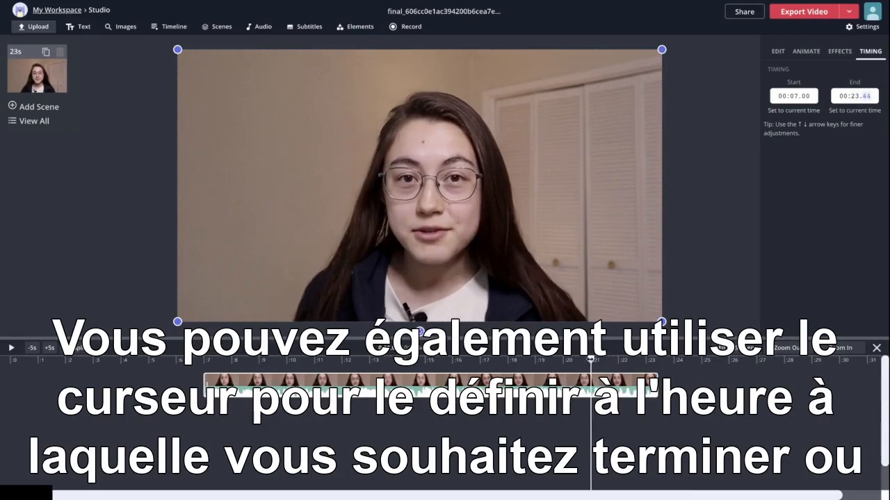
pyautogui.click(855, 110)
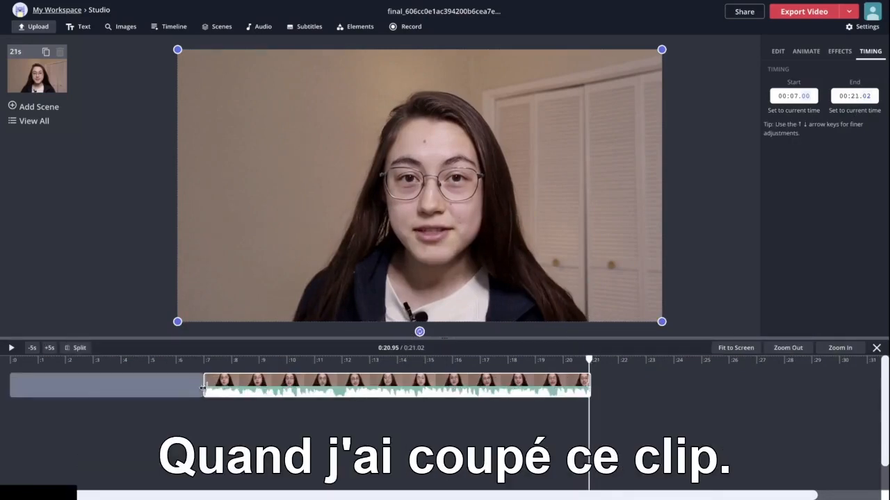
# Preview the blank gap before the clip and delete it so the video starts at zero.
pyautogui.click(146, 390)
pyautogui.click(130, 358)
pyautogui.press('space')
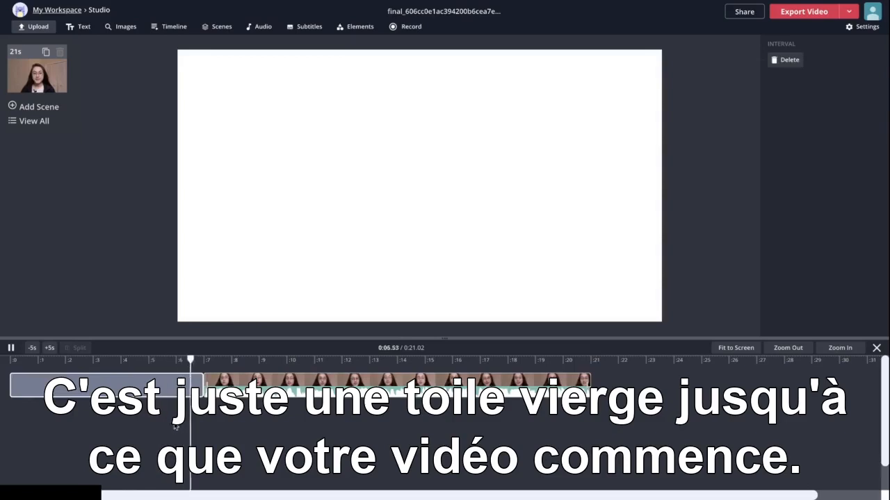
pyautogui.press('space')
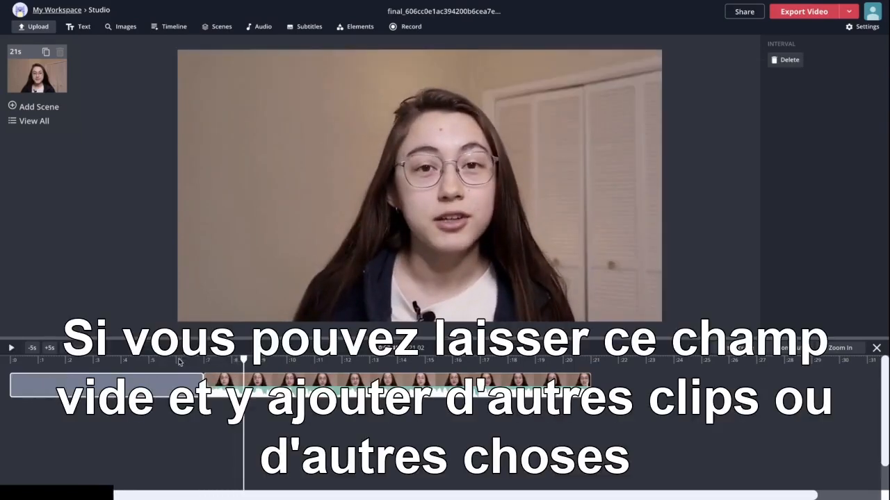
pyautogui.click(179, 360)
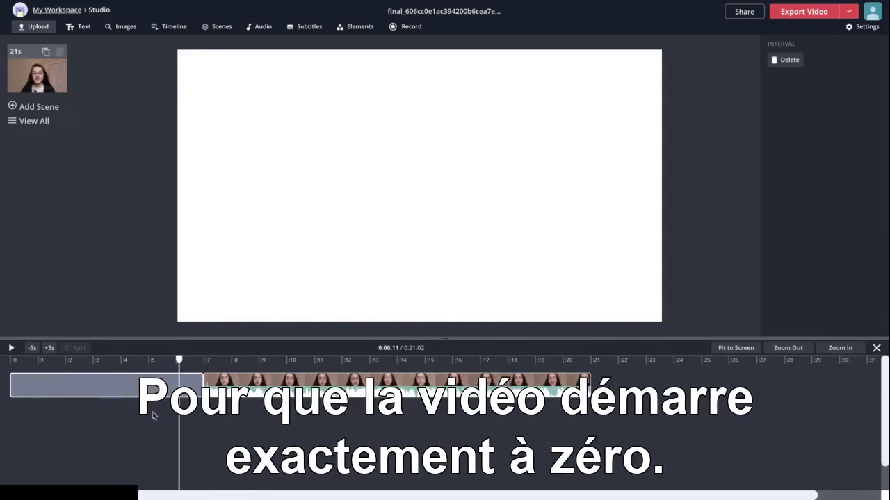
pyautogui.click(163, 391)
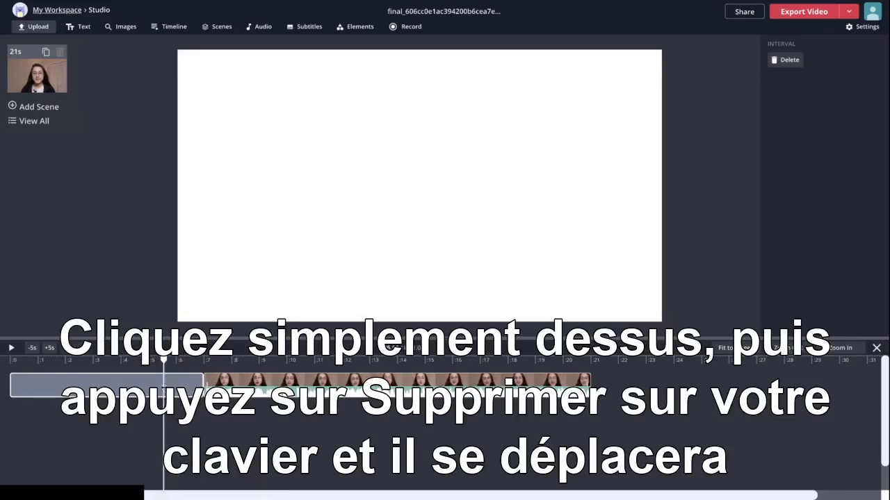
pyautogui.press('Delete')
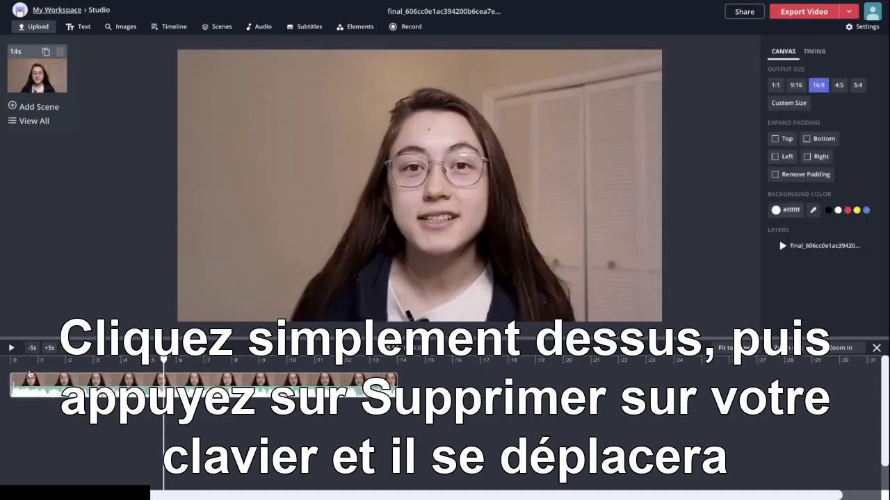
pyautogui.click(13, 363)
# Extend the clip's trimmed end back out to 0:27.99 and scrub through the restored footage.
pyautogui.click(395, 380)
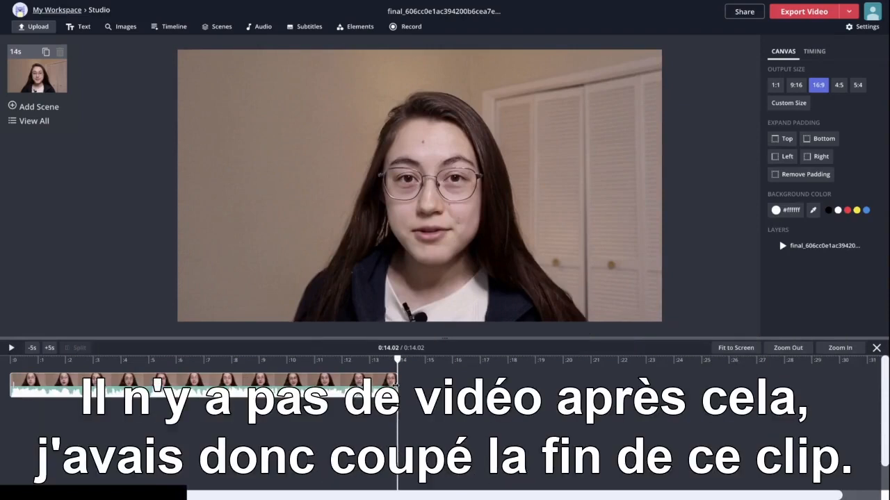
pyautogui.click(394, 384)
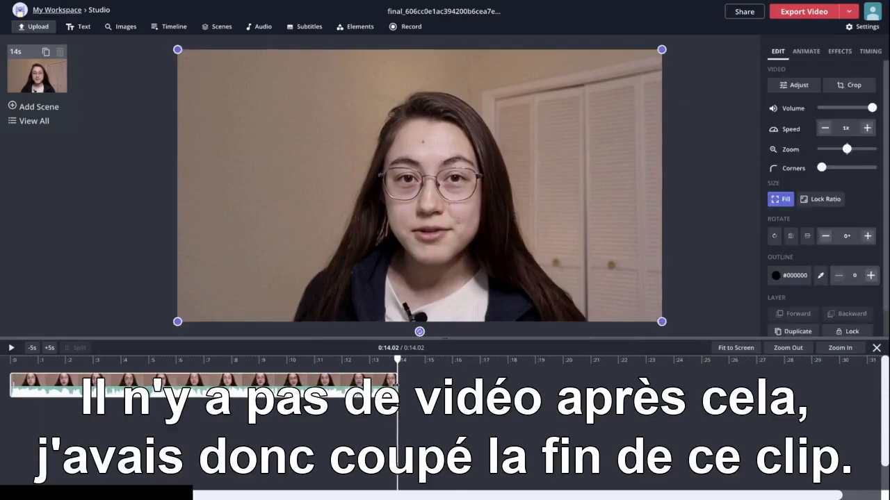
pyautogui.moveTo(394, 384); pyautogui.dragTo(843, 382)
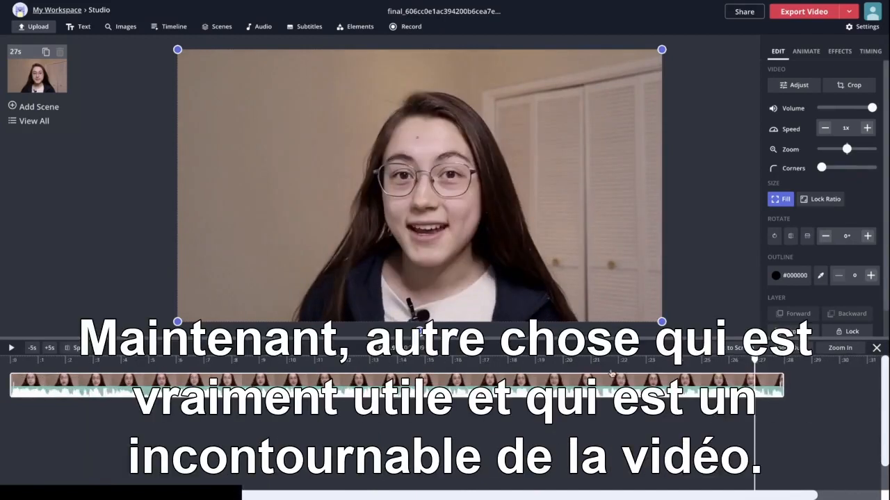
pyautogui.click(619, 359)
pyautogui.click(591, 359)
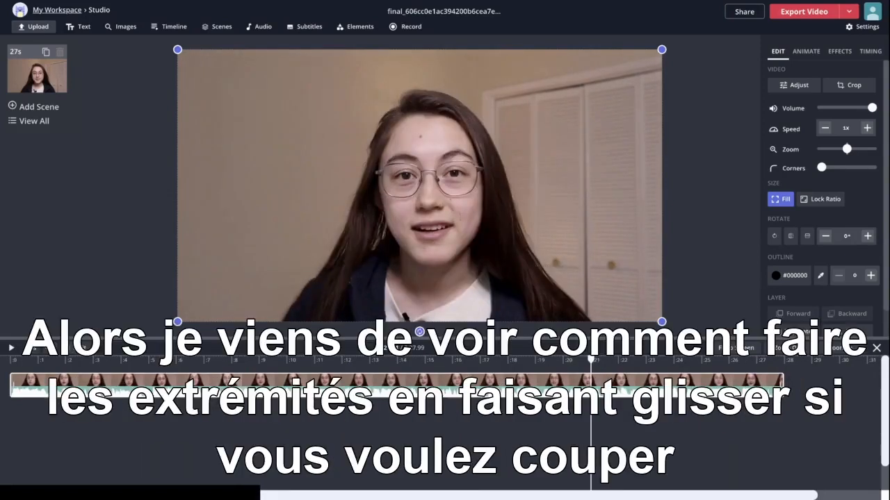
pyautogui.moveTo(783, 402)
pyautogui.mouseDown()
pyautogui.moveTo(662, 403)
pyautogui.moveTo(783, 403)
pyautogui.mouseUp()
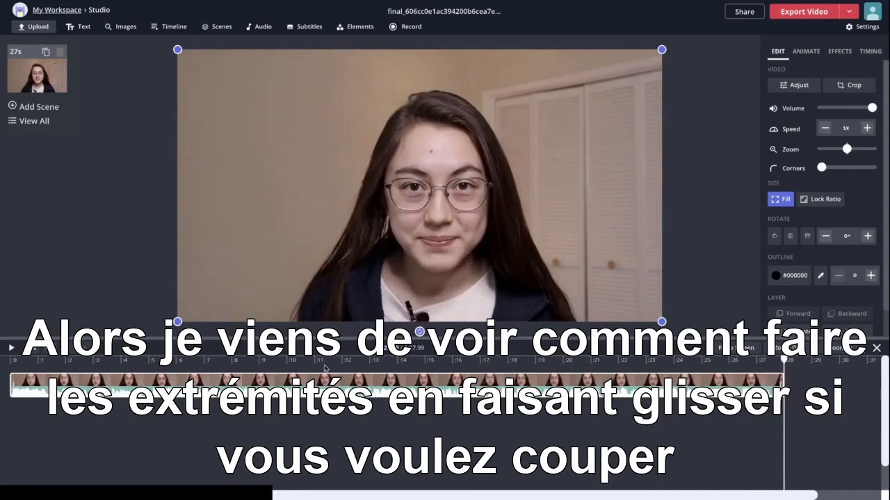
# Split the clip in two at 0:12.60.
pyautogui.click(315, 359)
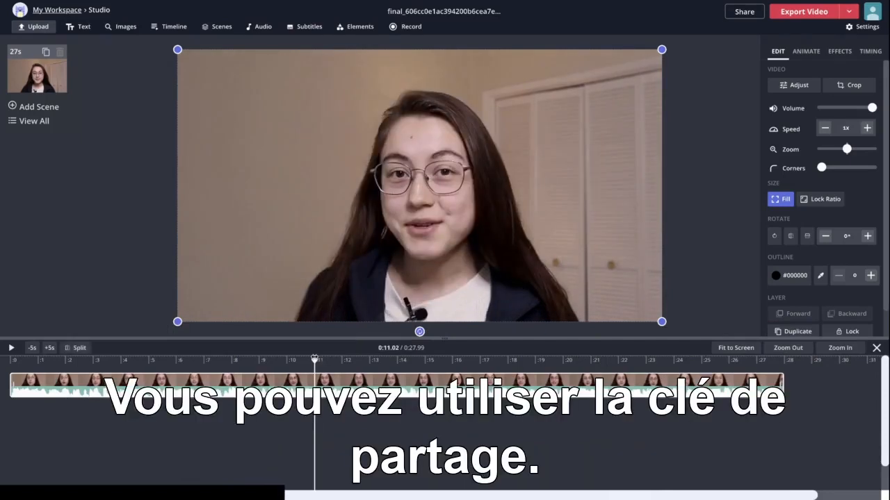
pyautogui.moveTo(314, 358); pyautogui.dragTo(359, 362)
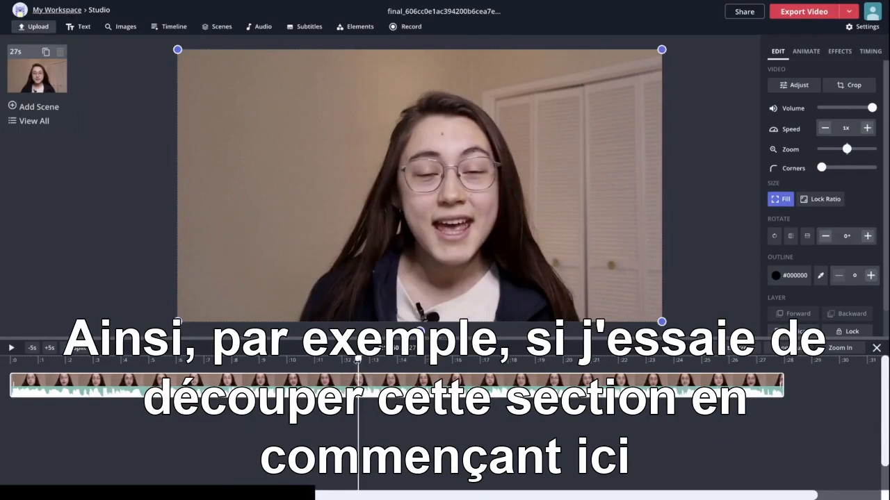
pyautogui.moveTo(358, 360)
pyautogui.mouseDown()
pyautogui.moveTo(488, 360)
pyautogui.moveTo(358, 360)
pyautogui.mouseUp()
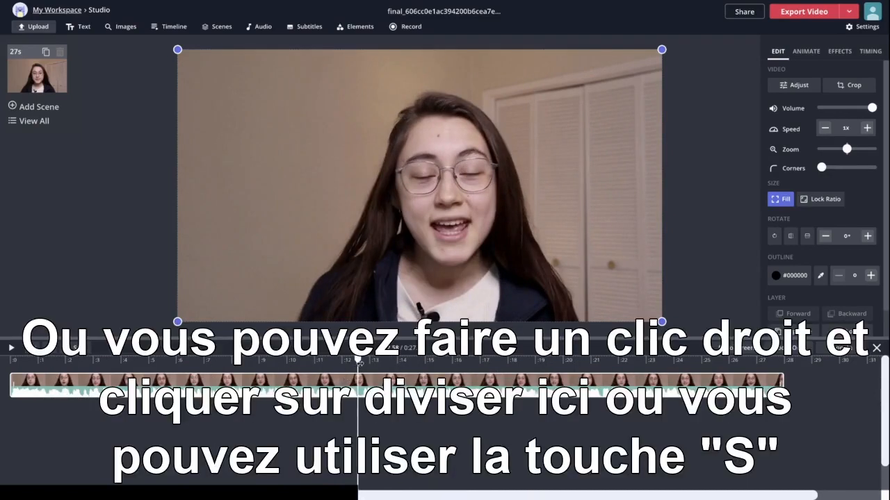
pyautogui.rightClick(355, 397)
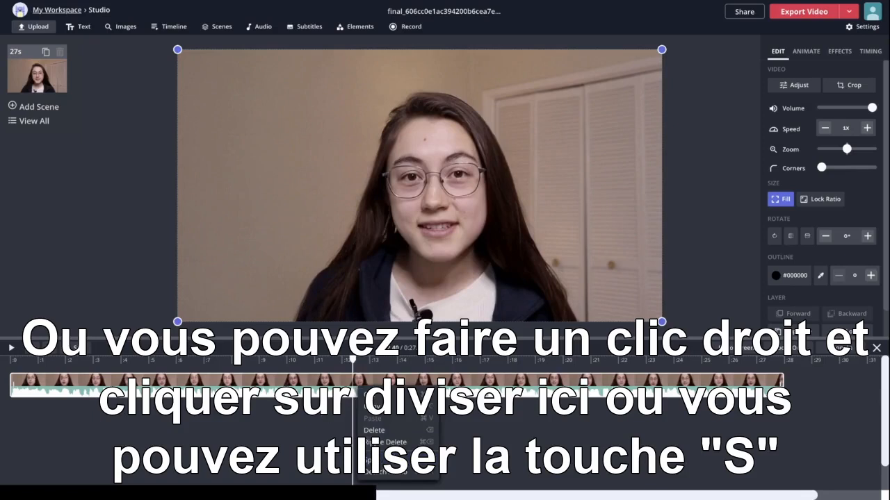
pyautogui.click(379, 461)
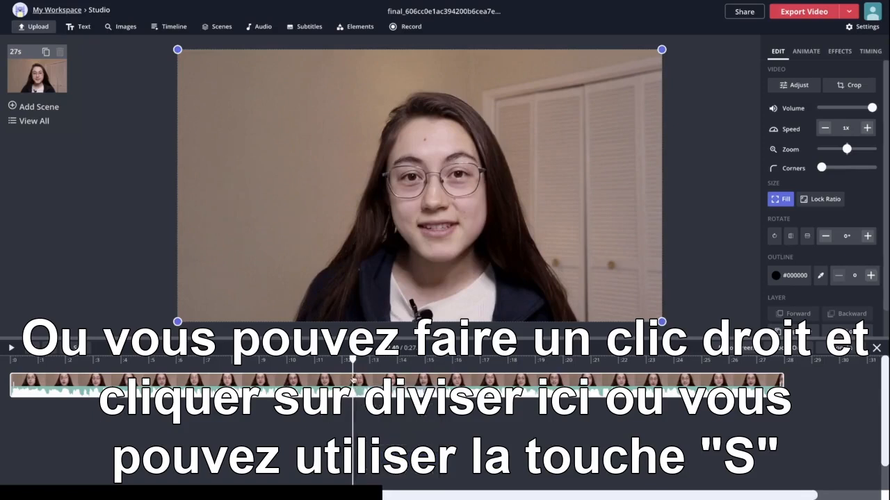
pyautogui.moveTo(353, 380); pyautogui.dragTo(358, 379)
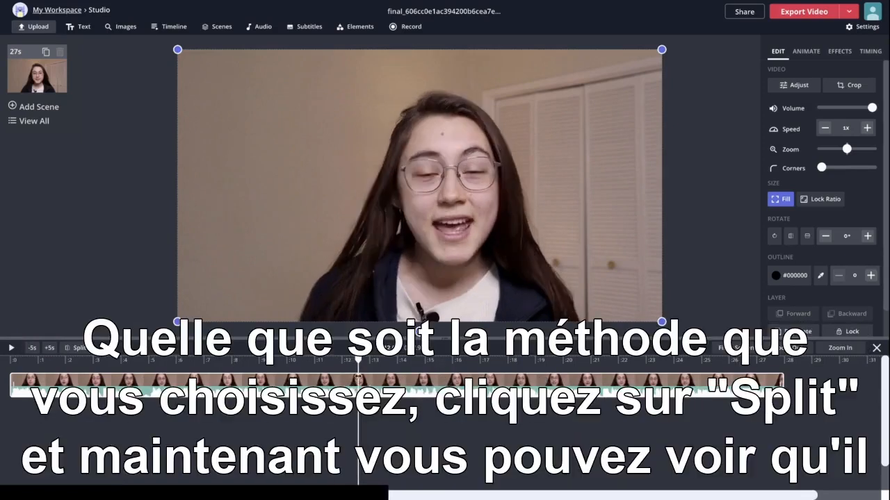
pyautogui.click(76, 348)
# Select the two halves in turn and try trimming the second one's start to about 17 seconds.
pyautogui.click(336, 384)
pyautogui.click(410, 390)
pyautogui.click(337, 387)
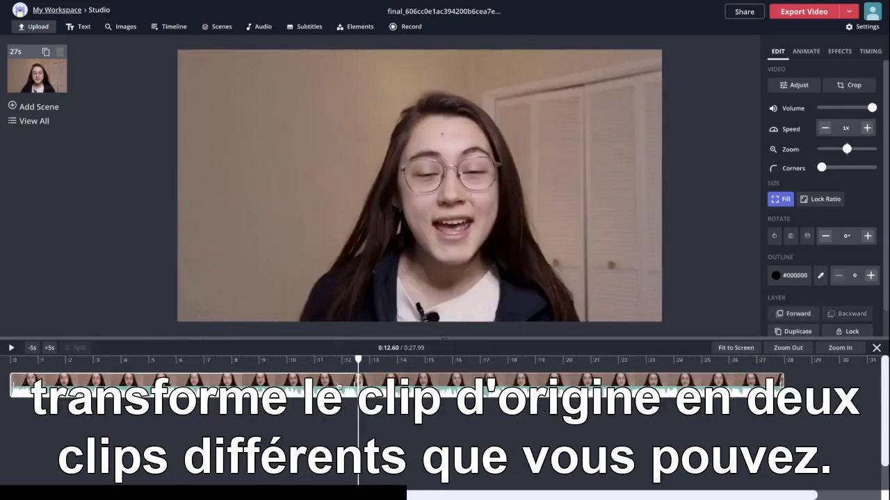
pyautogui.click(430, 386)
pyautogui.click(338, 386)
pyautogui.click(362, 384)
pyautogui.moveTo(362, 385); pyautogui.dragTo(486, 386)
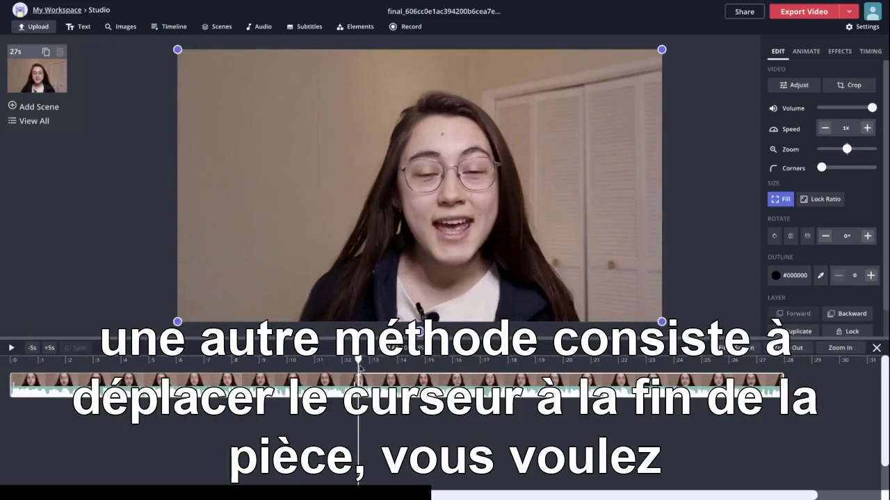
# Split the second clip at 0:17.16 to isolate the unwanted middle piece.
pyautogui.click(490, 360)
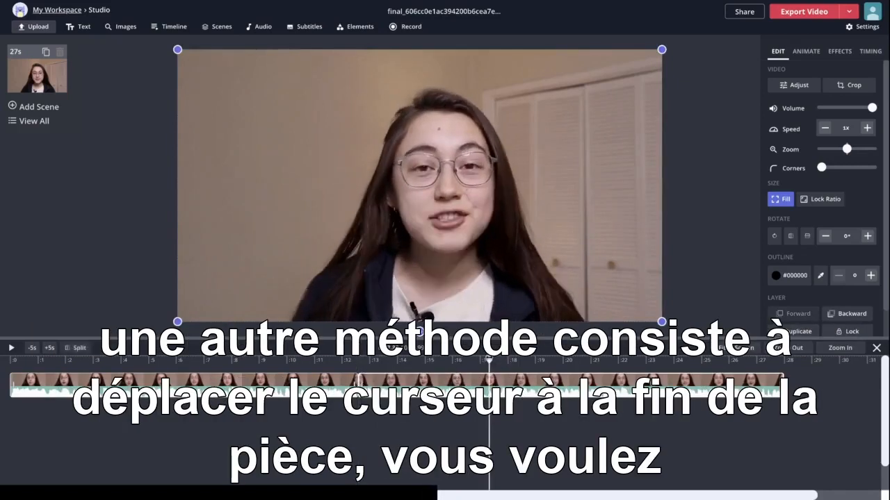
pyautogui.click(483, 360)
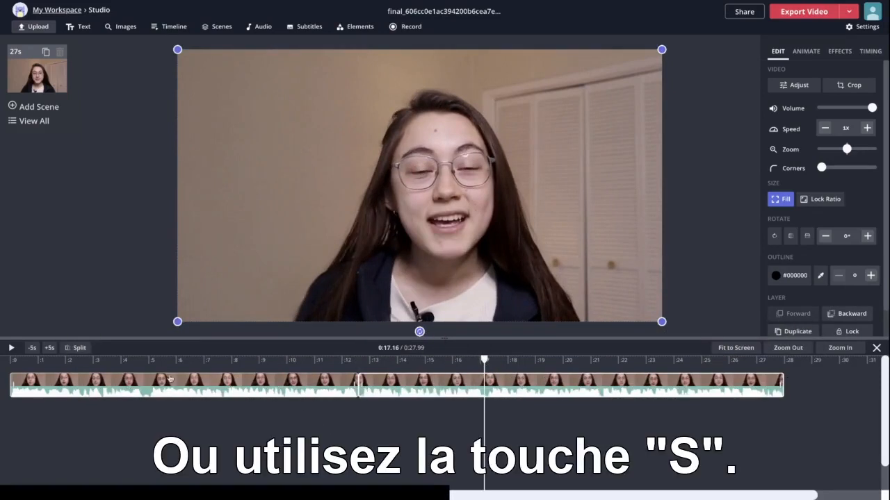
pyautogui.click(88, 349)
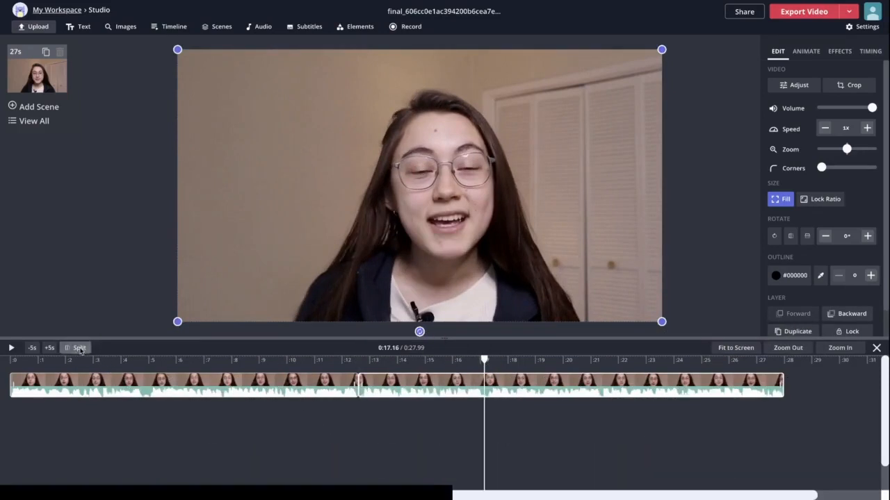
# Delete the middle piece on its own and undo that deletion.
pyautogui.click(424, 389)
pyautogui.moveTo(424, 389)
pyautogui.mouseDown()
pyautogui.moveTo(435, 438)
pyautogui.moveTo(459, 442)
pyautogui.moveTo(450, 443)
pyautogui.moveTo(421, 389)
pyautogui.mouseUp()
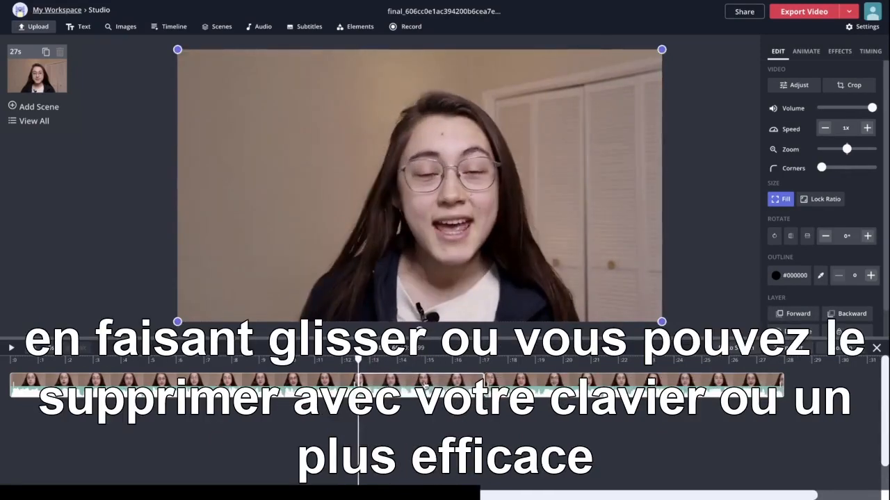
pyautogui.press('Delete')
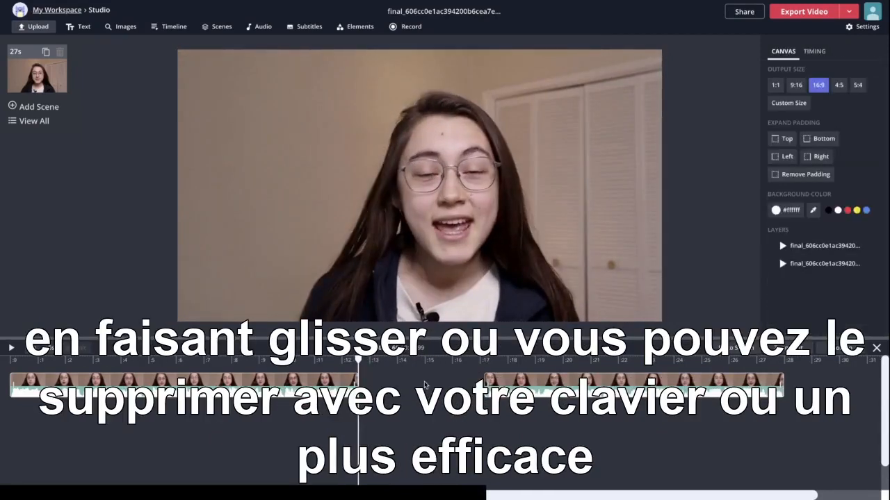
pyautogui.hotkey('ctrl', 'z')
# Ripple delete the middle piece between the two splits and scrub back from the joined cut.
pyautogui.click(425, 361)
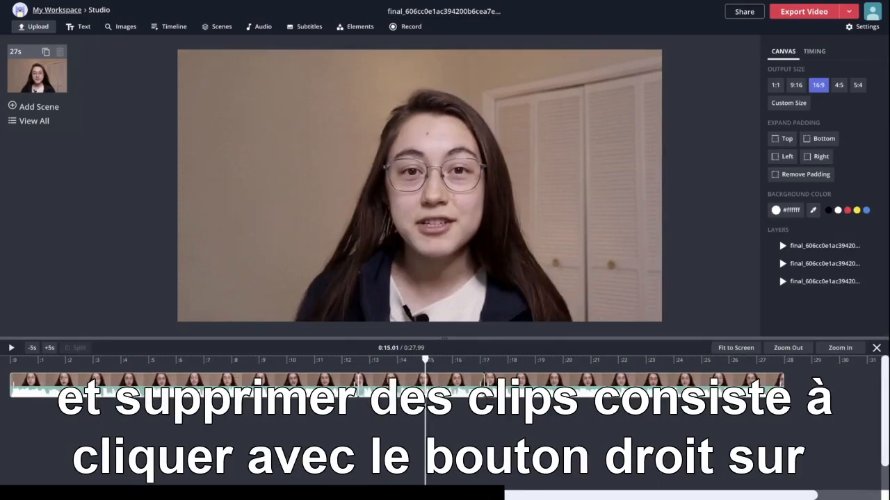
pyautogui.rightClick(438, 386)
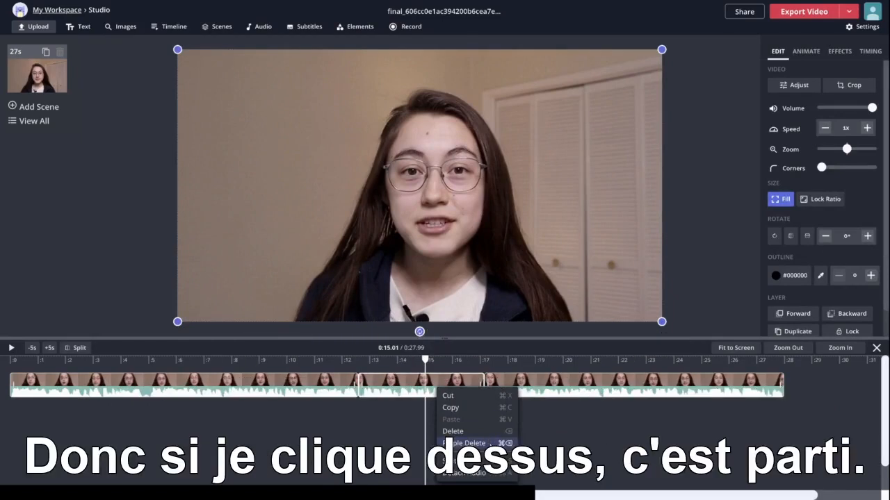
pyautogui.click(458, 443)
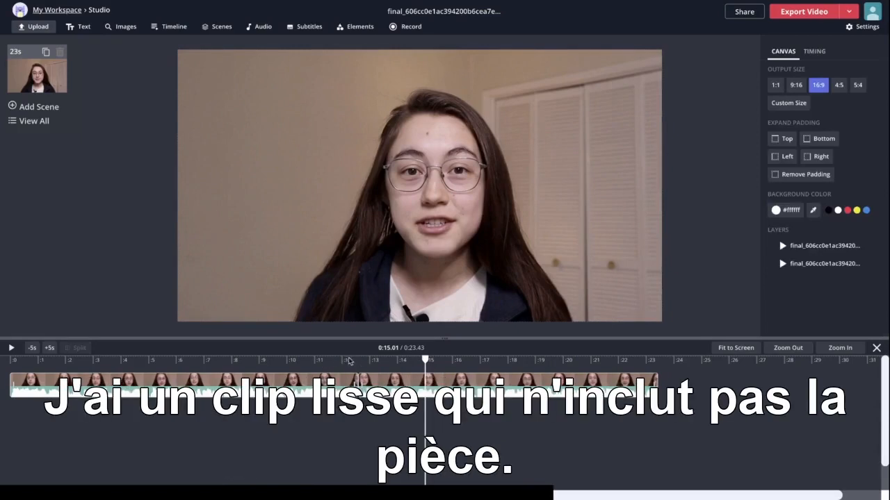
pyautogui.click(363, 375)
pyautogui.moveTo(363, 359)
pyautogui.mouseDown()
pyautogui.moveTo(407, 359)
pyautogui.moveTo(100, 362)
pyautogui.moveTo(114, 360)
pyautogui.mouseUp()
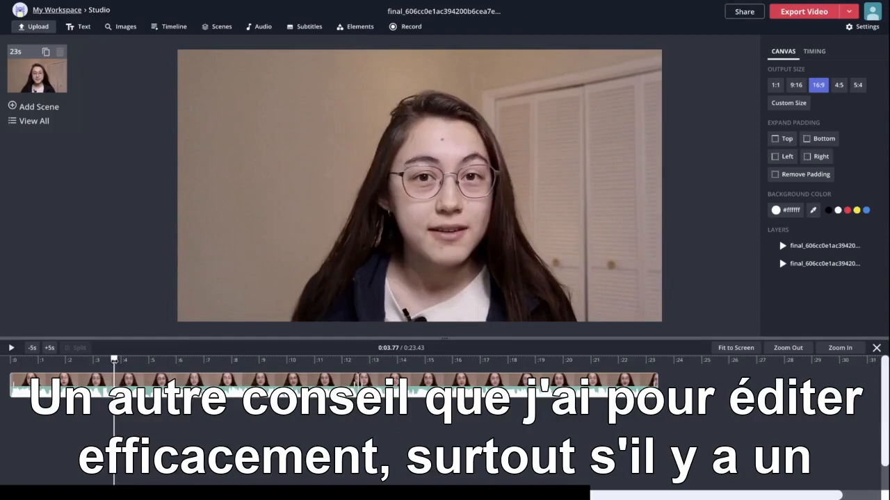
# Select the first clip and split it during playback at about 2.5, 4.7, 7, 9.9 and 12 seconds.
pyautogui.moveTo(114, 360); pyautogui.dragTo(79, 360)
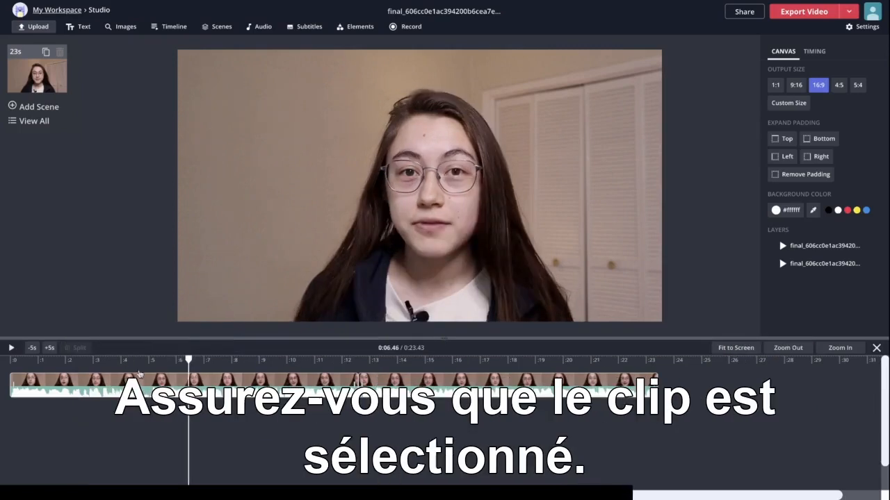
pyautogui.click(152, 365)
pyautogui.click(152, 381)
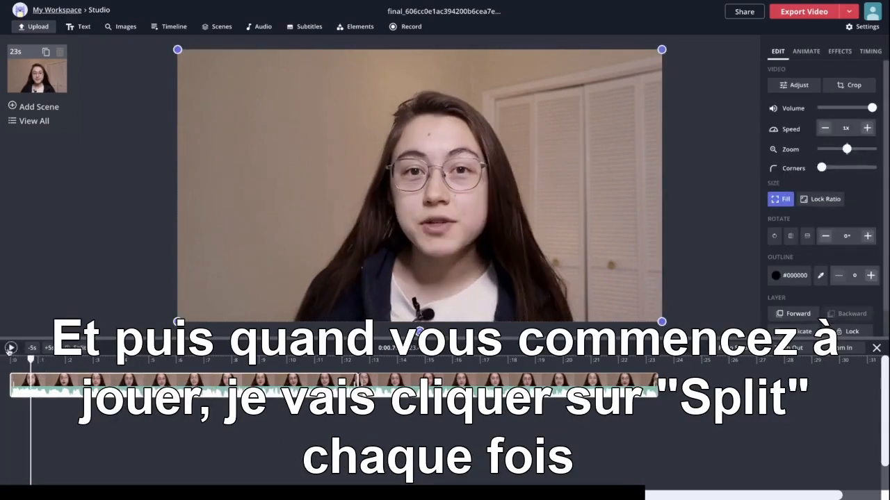
pyautogui.press('s')
pyautogui.press('s')
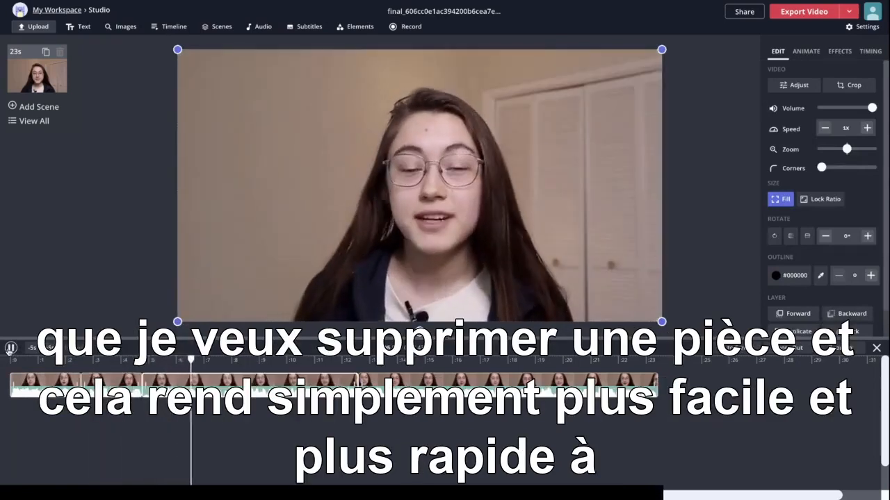
pyautogui.press('s')
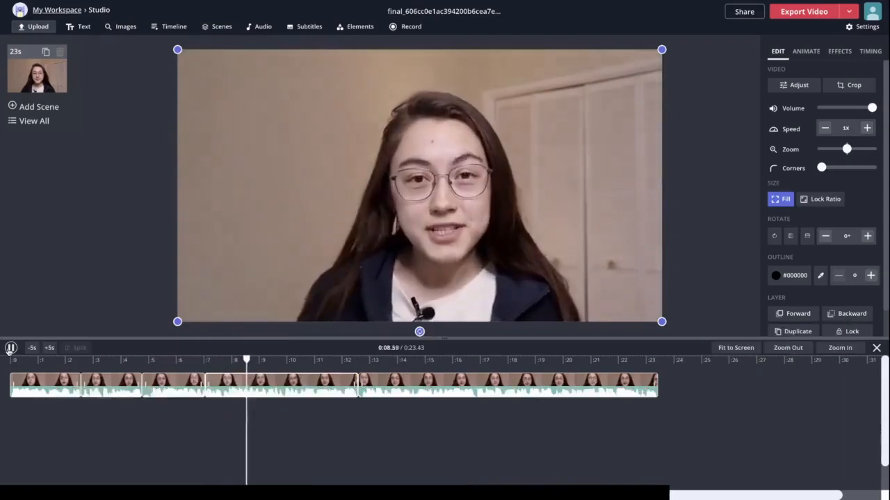
pyautogui.press('s')
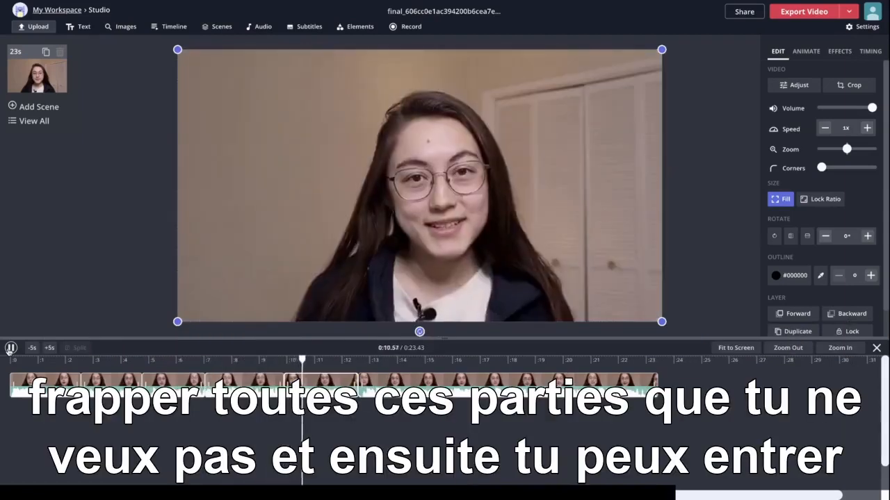
pyautogui.press('s')
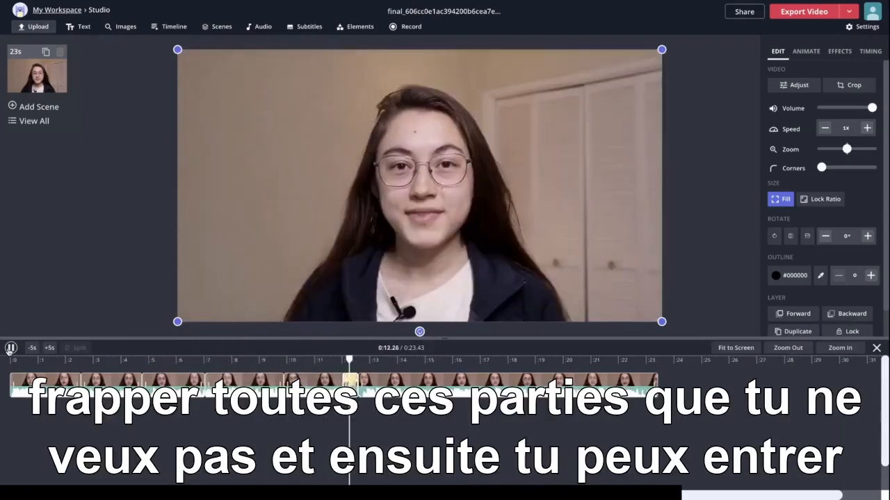
# Pause playback and reposition the music track so it runs from about 3.6 to 17.9 seconds on the timeline.
pyautogui.click(10, 348)
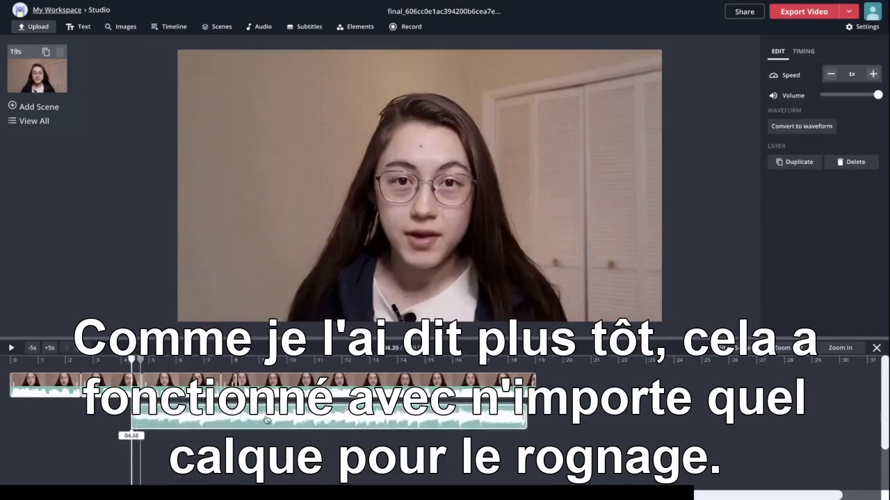
pyautogui.moveTo(266, 419); pyautogui.dragTo(274, 417)
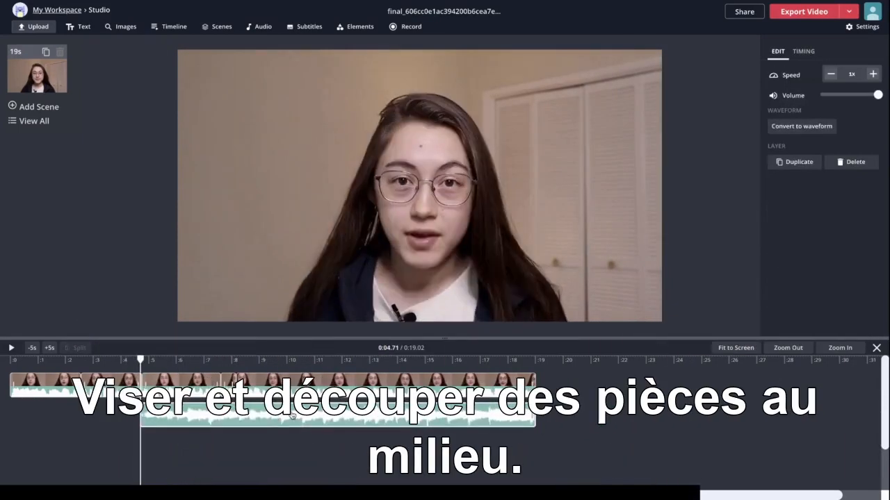
pyautogui.moveTo(342, 417); pyautogui.dragTo(313, 419)
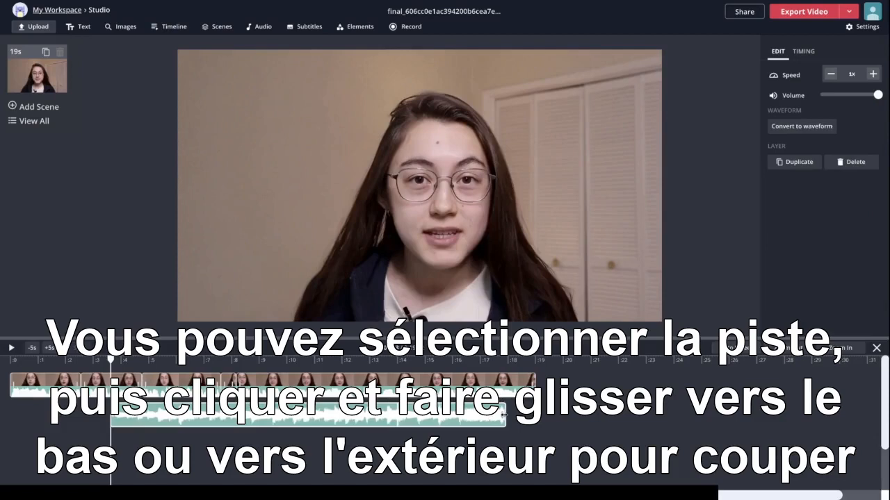
pyautogui.moveTo(503, 415)
pyautogui.mouseDown()
pyautogui.moveTo(389, 419)
pyautogui.moveTo(506, 418)
pyautogui.mouseUp()
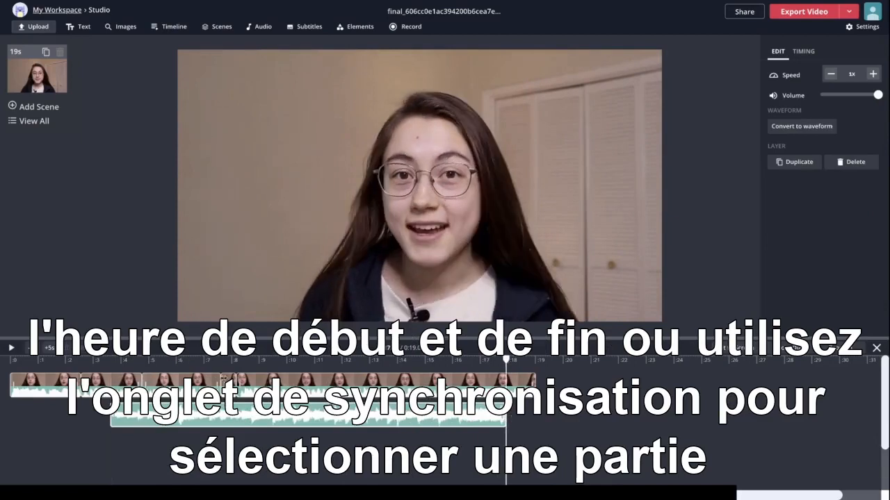
# Split the music track at about 6 and 10.5 seconds and delete the piece between the two cuts.
pyautogui.click(177, 360)
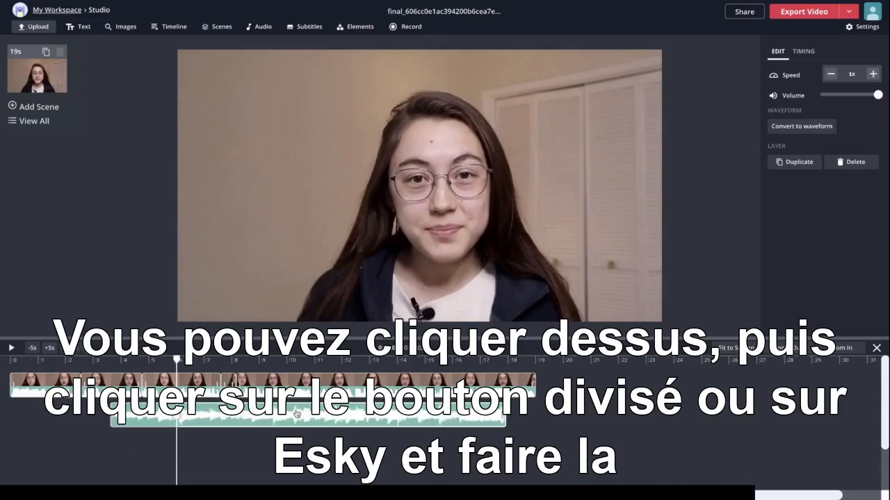
pyautogui.click(301, 360)
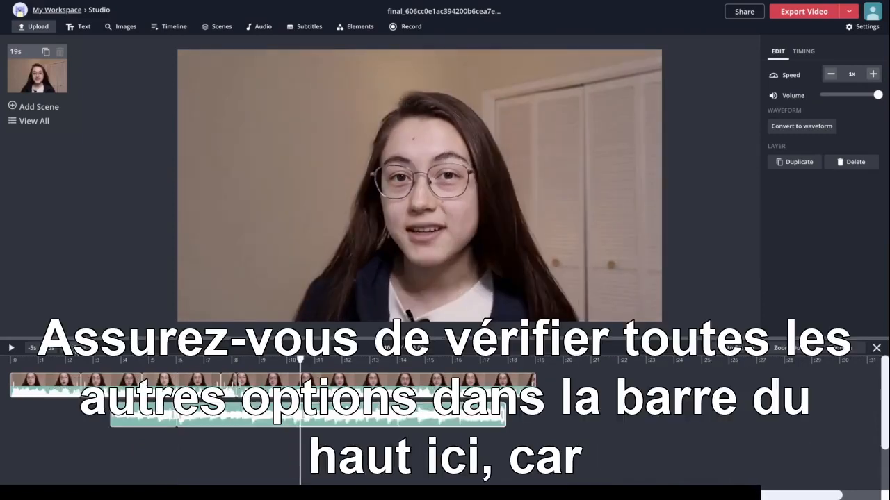
# Deselect the music layer and export the finished video.
pyautogui.click(677, 243)
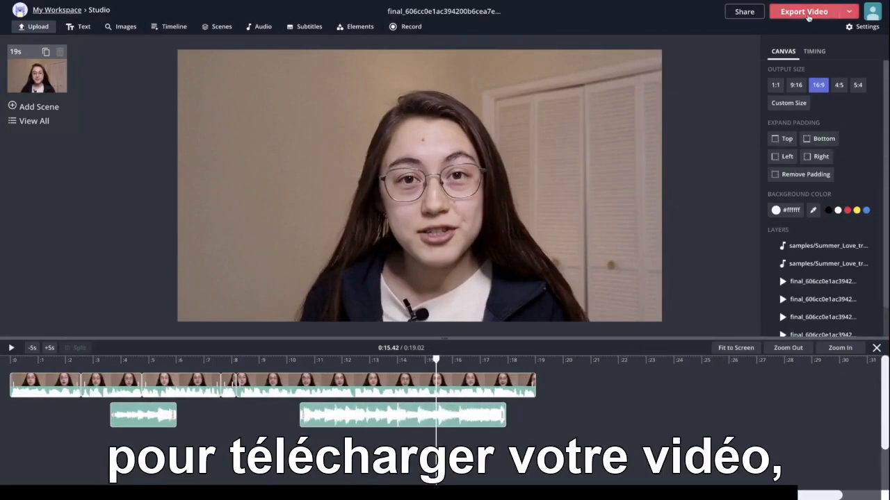
pyautogui.click(804, 14)
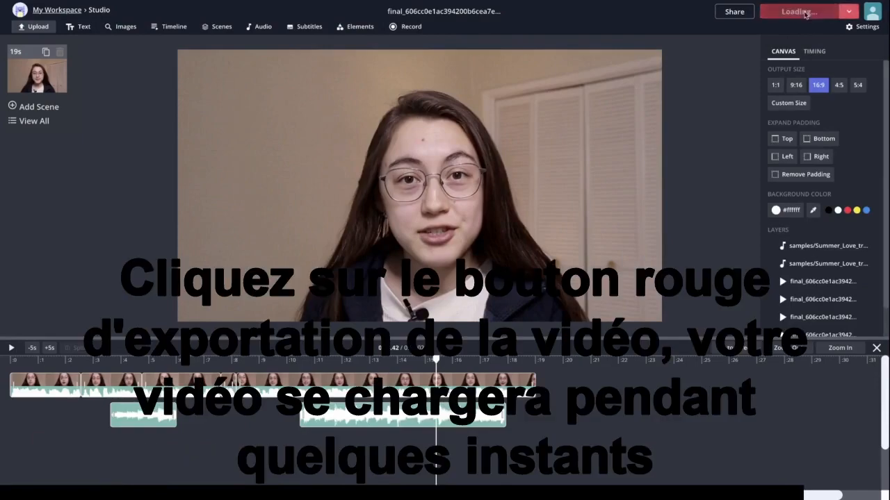